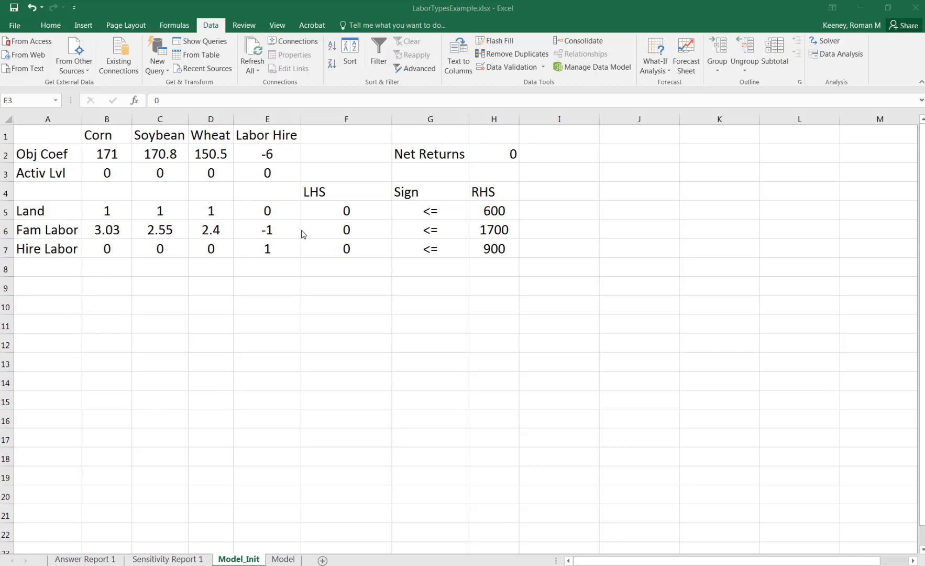
Check the Land LHS and Net Returns formulas, and run Solver to maximize Net Returns, keeping the solution.
click(347, 212)
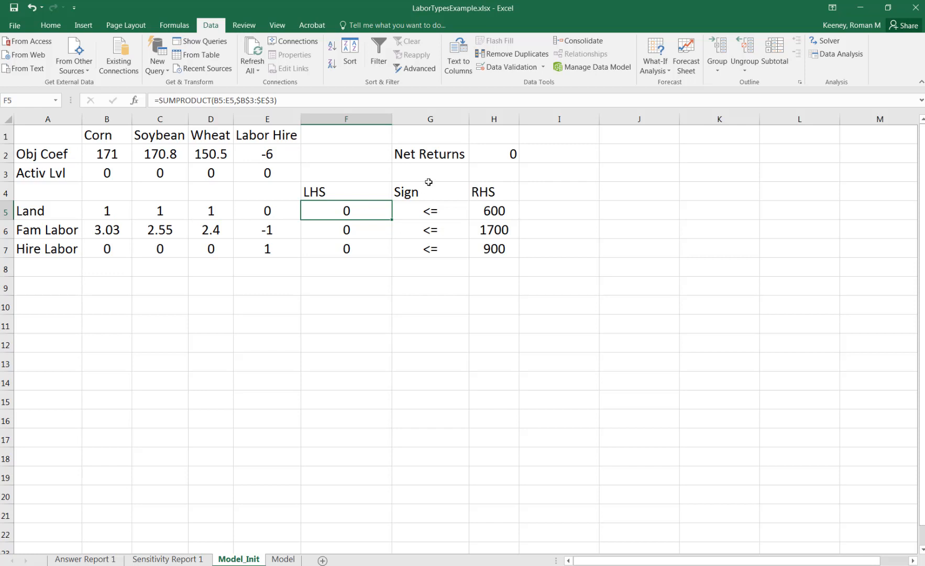
click(488, 154)
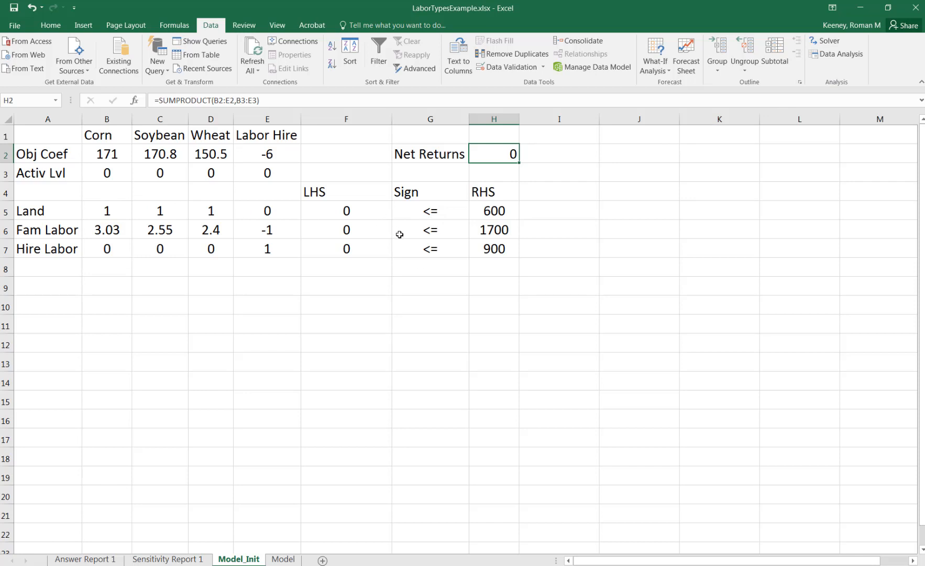
click(836, 44)
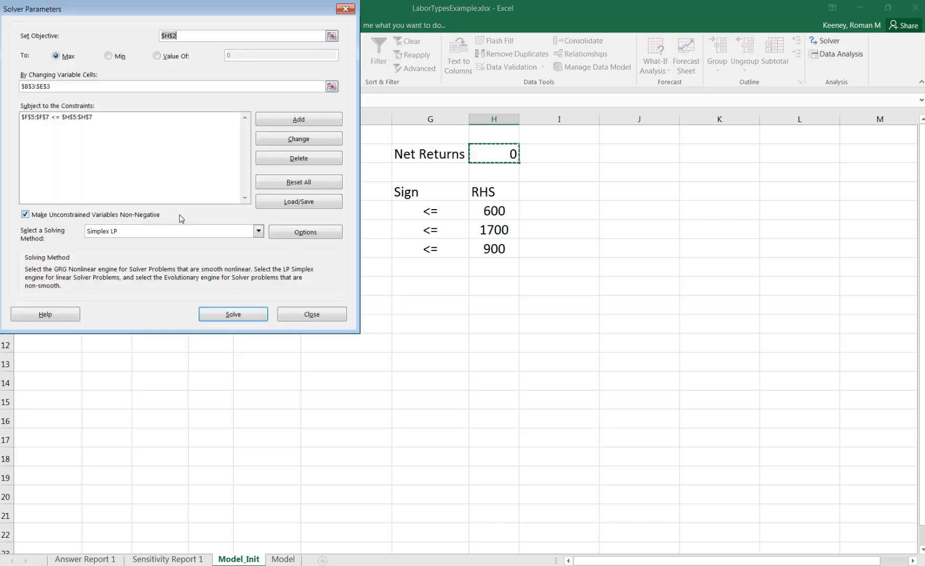
click(224, 314)
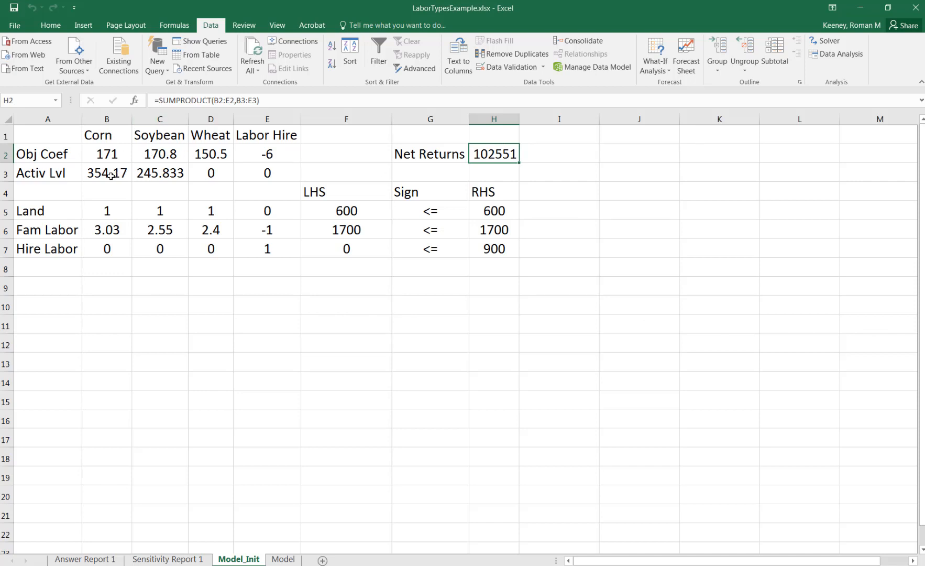
Format the Corn and Soybean activity levels in B3:C3 as Number with two decimal places.
drag(110, 176, 150, 174)
right_click(146, 175)
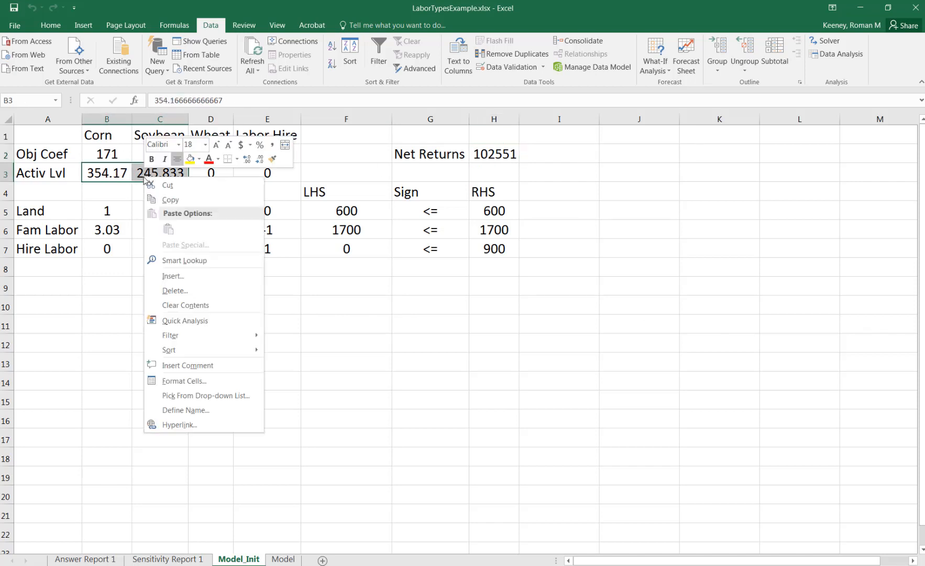
click(195, 381)
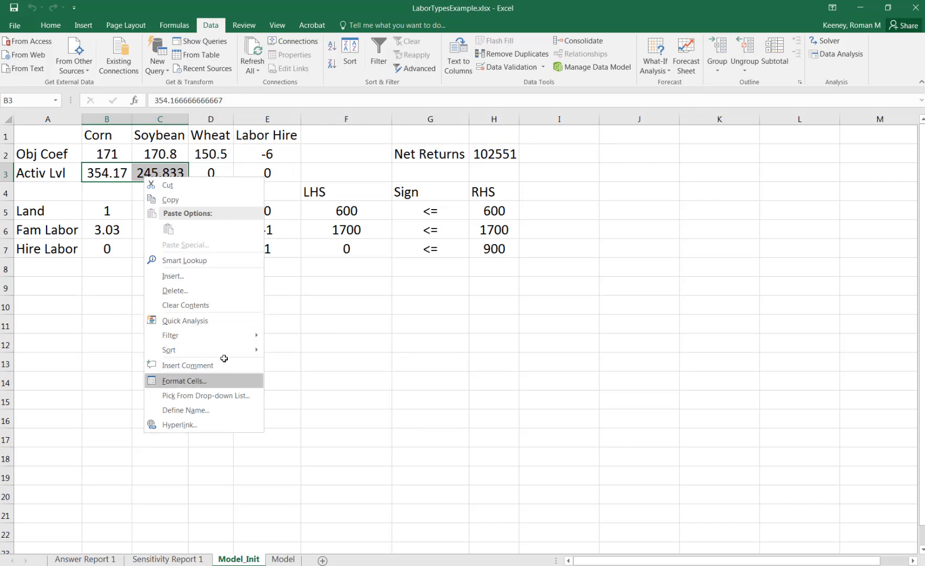
click(55, 255)
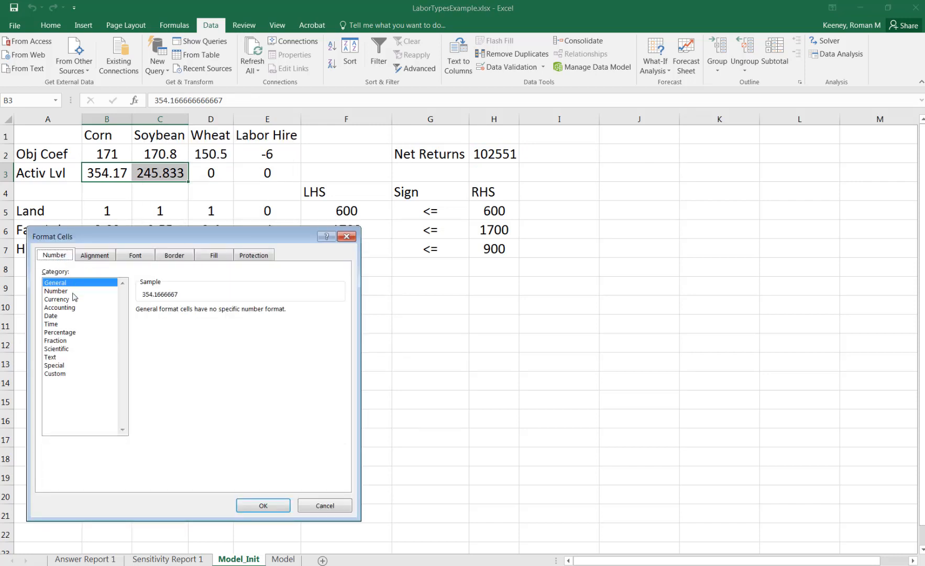
click(76, 291)
click(257, 504)
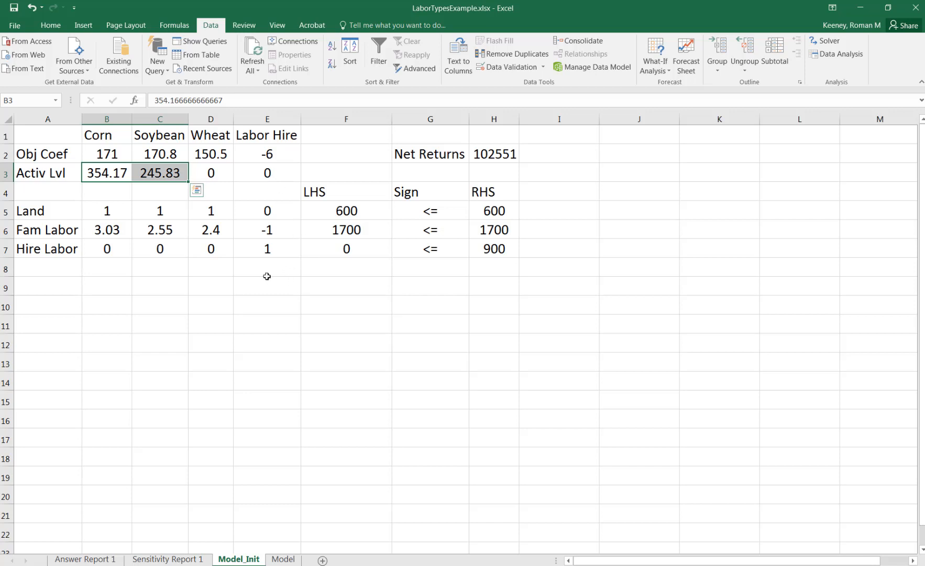
Highlight the Fam Labor row through its RHS, and switch to the presentation's Model Solution slide.
drag(66, 229, 503, 231)
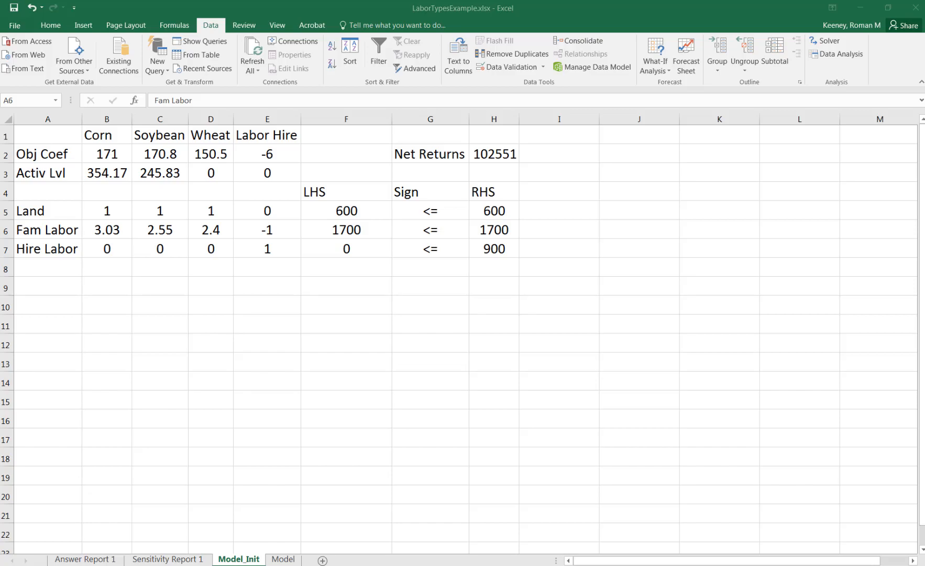
key(alt+Tab)
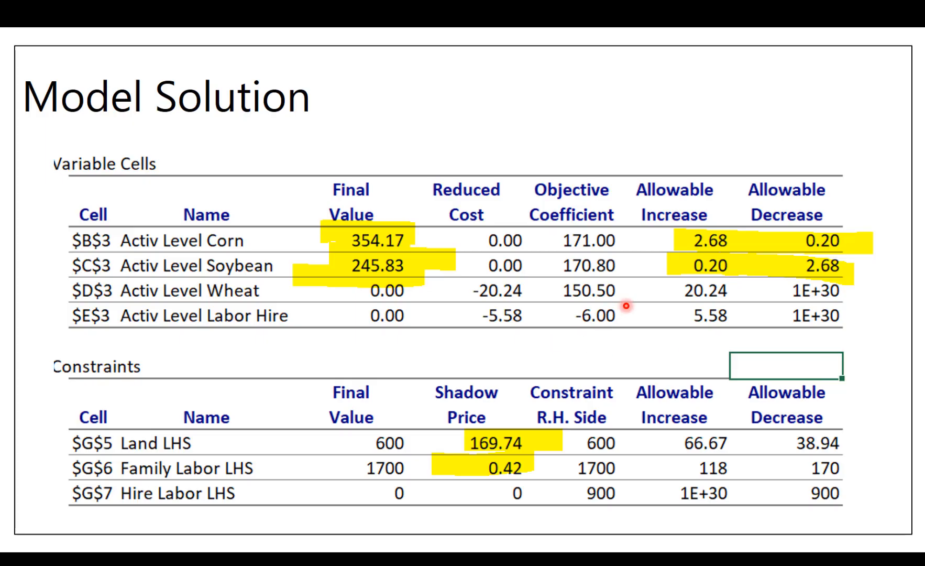
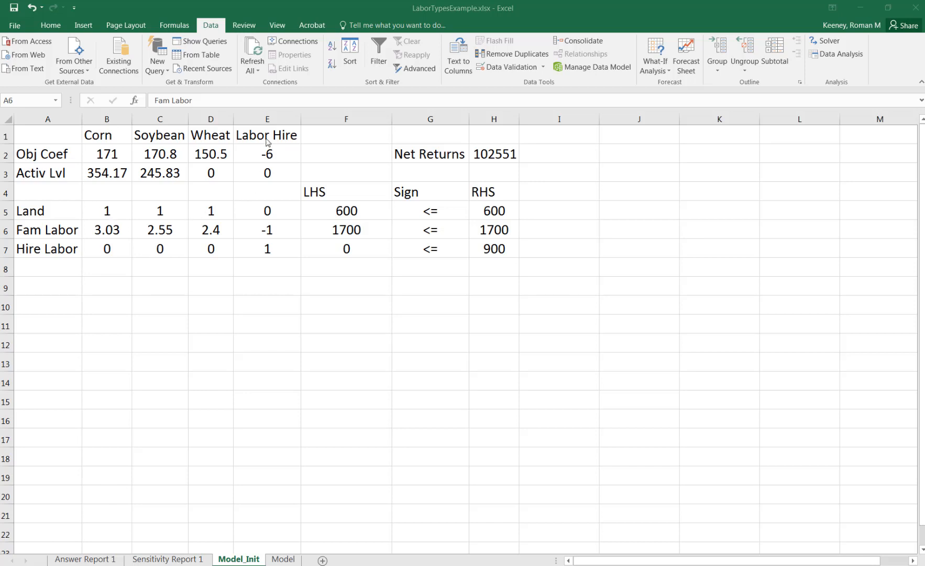
Back in the Excel model, select the Labor Hire column and review Solver's changing variable cells and constraints.
key(ctrl+shift+Right)
click(254, 116)
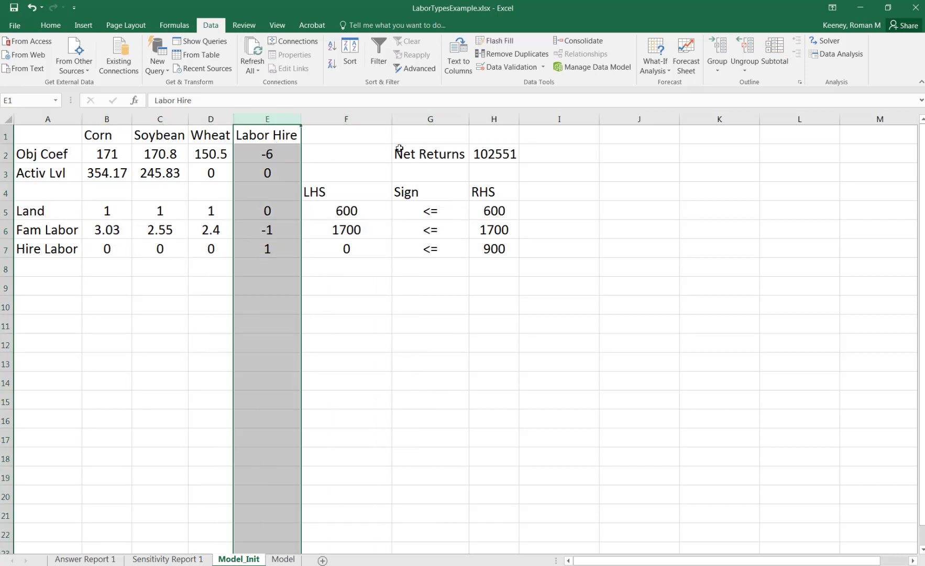
click(826, 41)
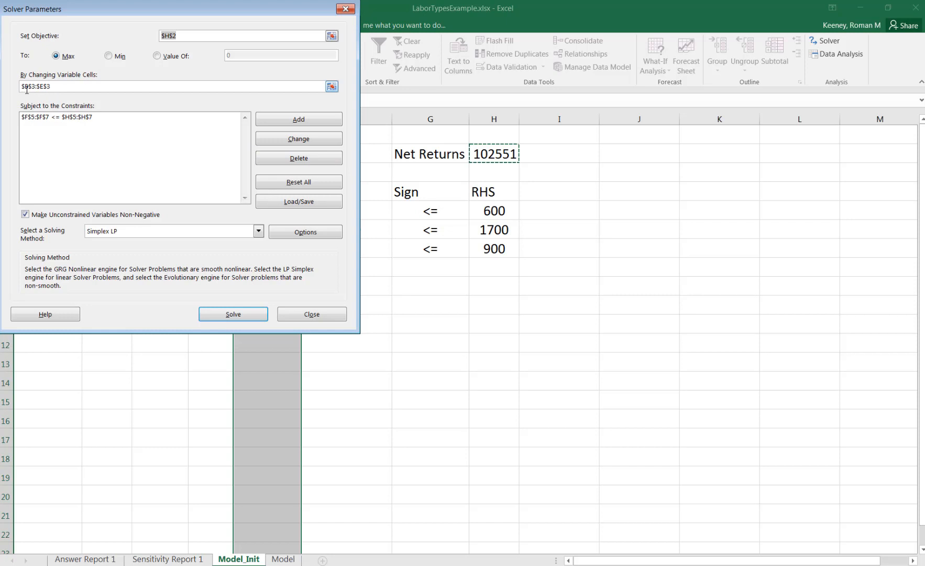
click(313, 315)
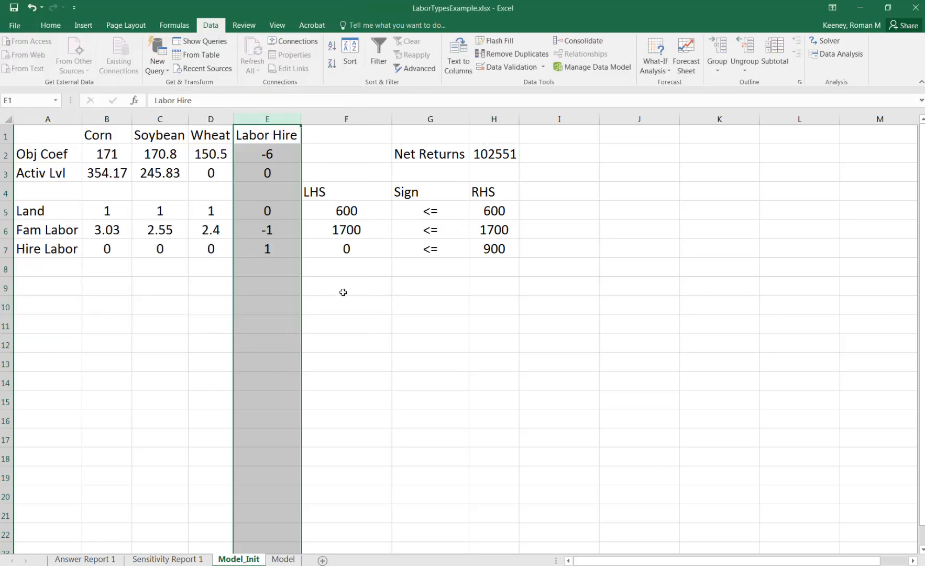
Insert a blank column before Labor Hire and check the cell references in the Solver parameters.
right_click(273, 118)
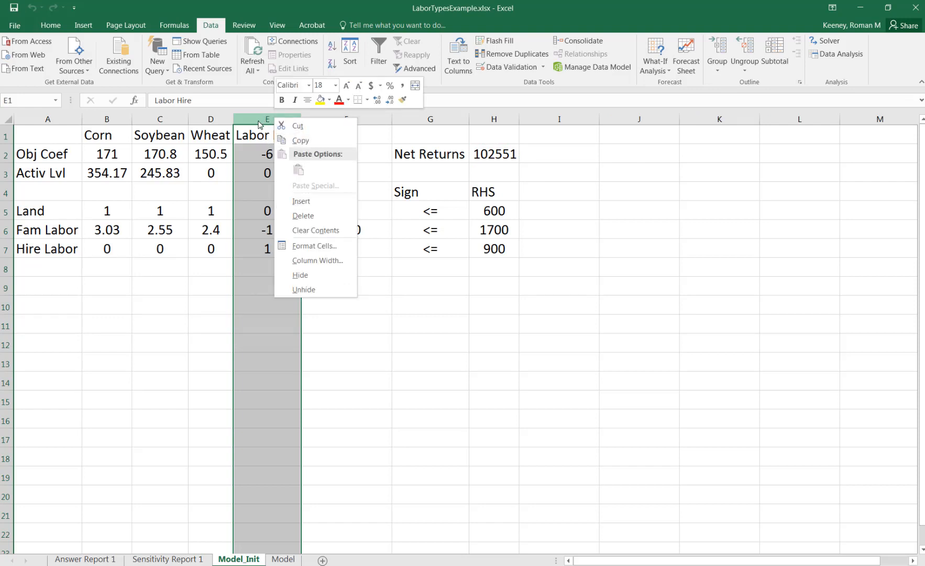
click(259, 119)
right_click(261, 119)
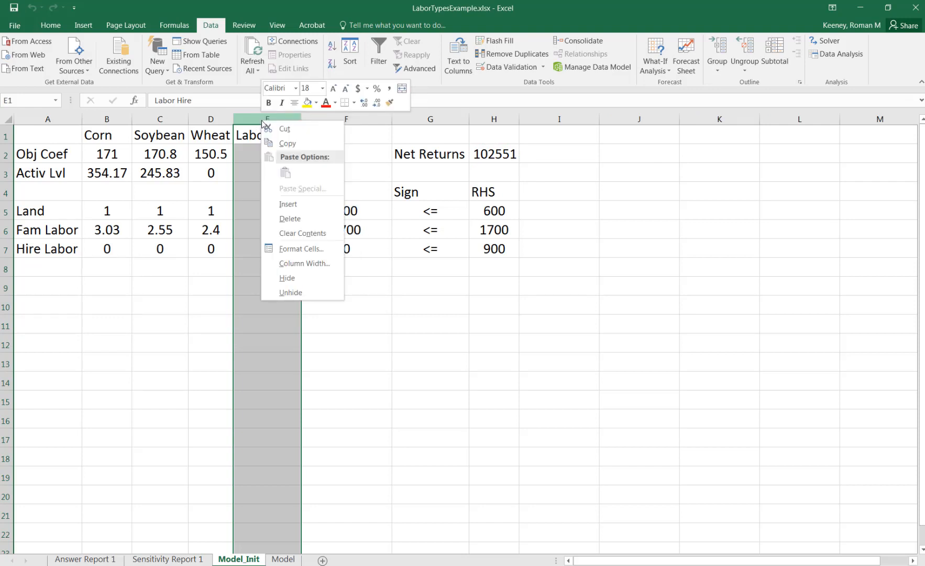
click(288, 204)
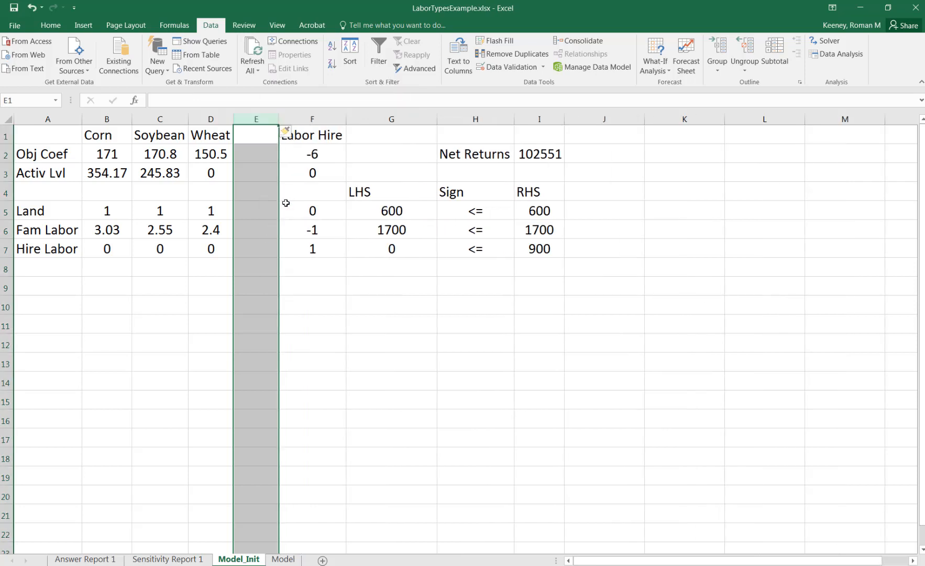
click(841, 44)
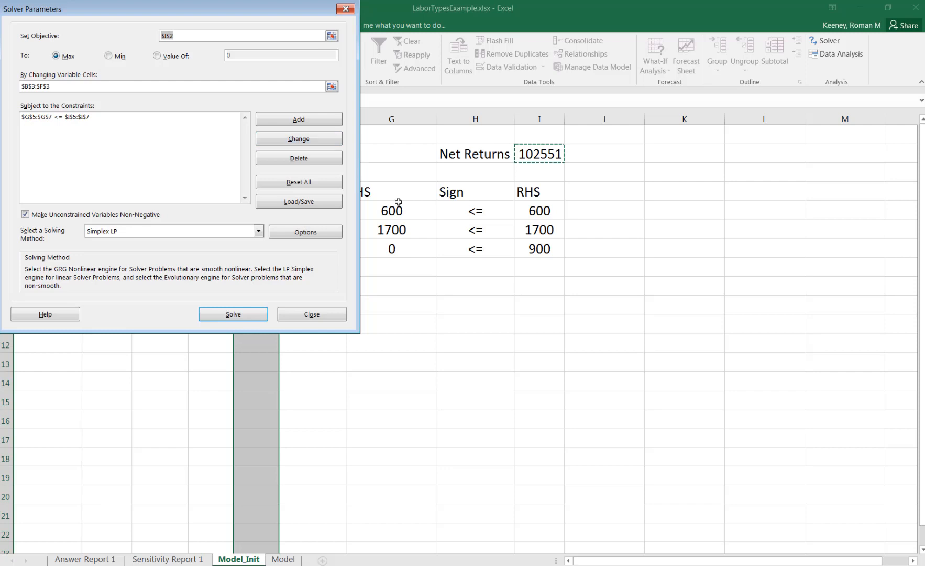
click(310, 314)
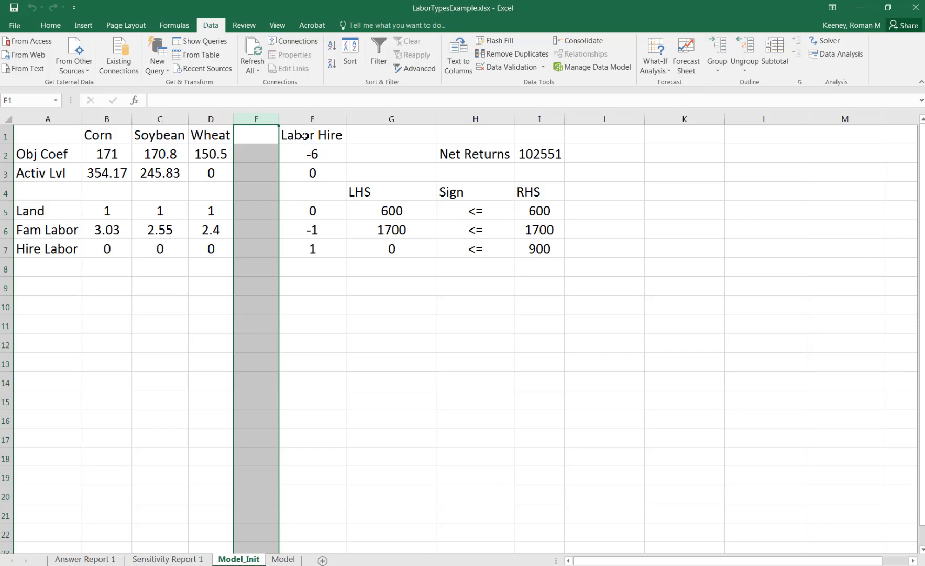
Move the Labor Hire block from F1:F7 into the blank column at E1:E7.
drag(303, 138, 298, 251)
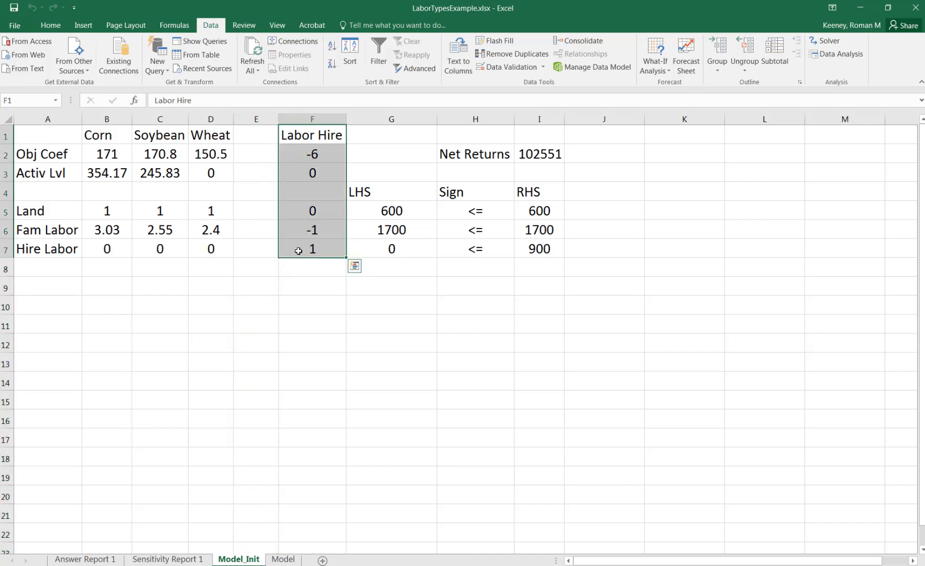
key(ctrl+q)
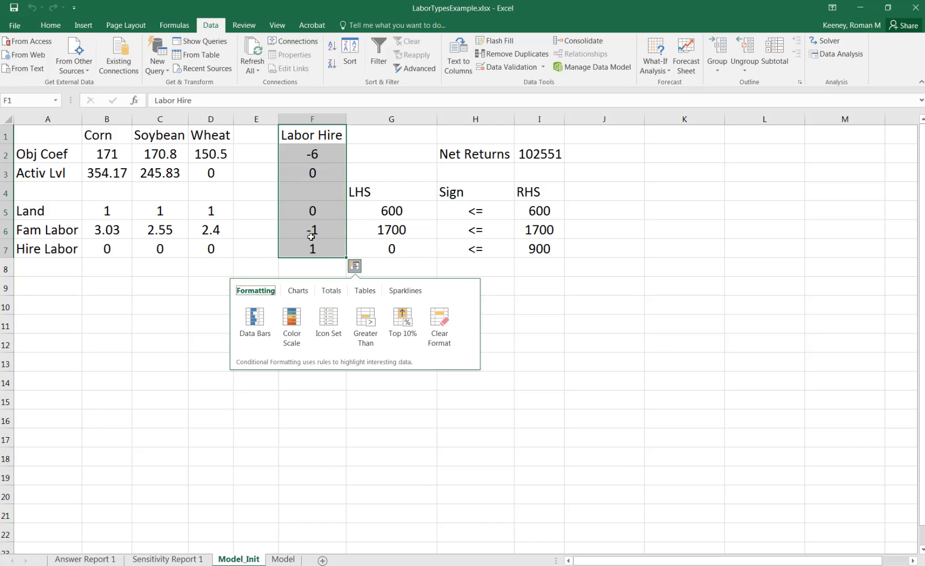
click(311, 236)
drag(318, 141, 324, 240)
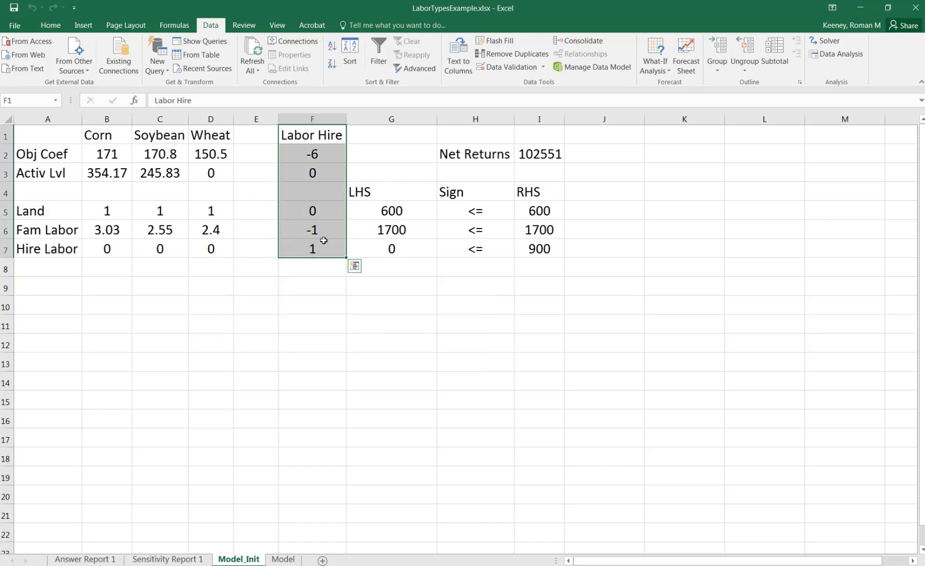
key(ctrl+c)
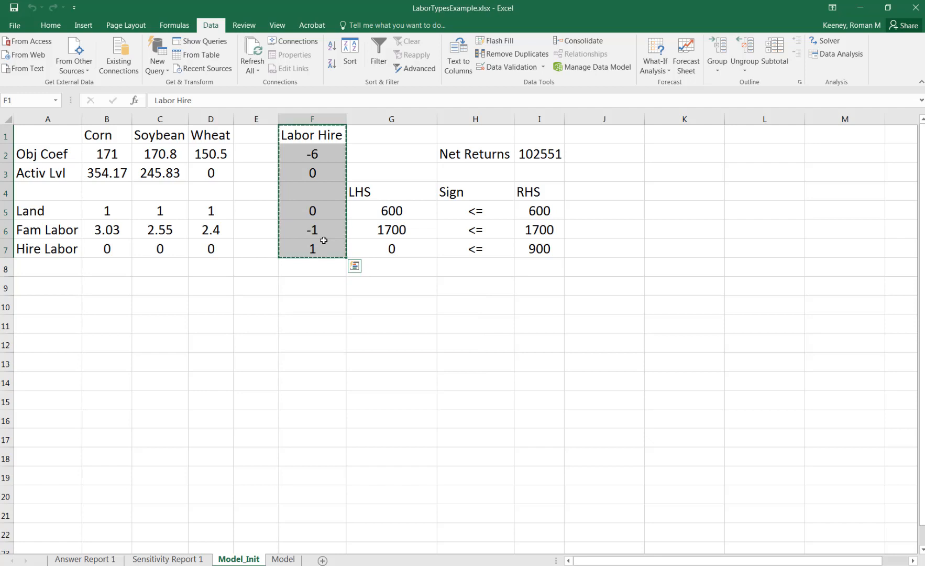
click(258, 137)
drag(258, 137, 254, 247)
key(ctrl+v)
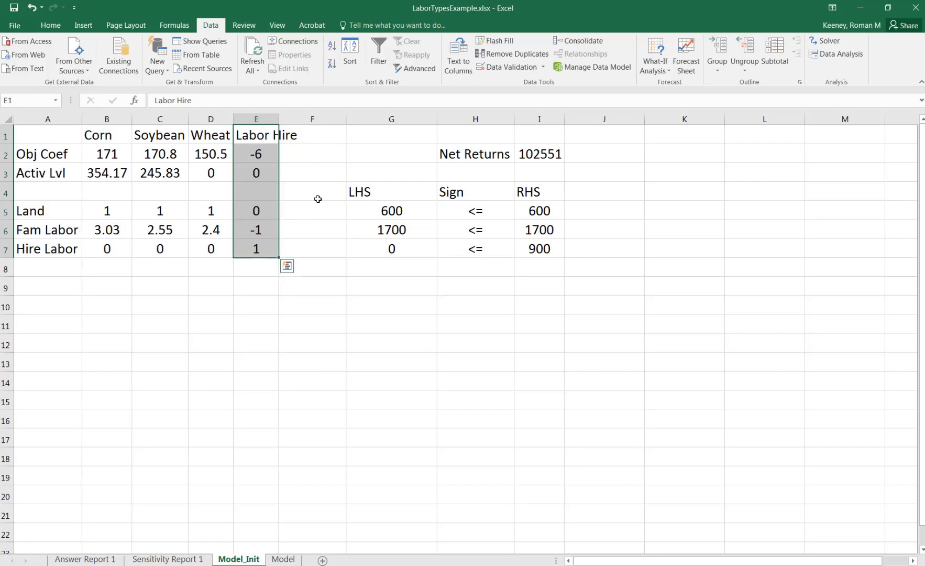
Enter the heading "Labor Sell" in F1 and autofit the width of the Labor Hire column.
click(314, 137)
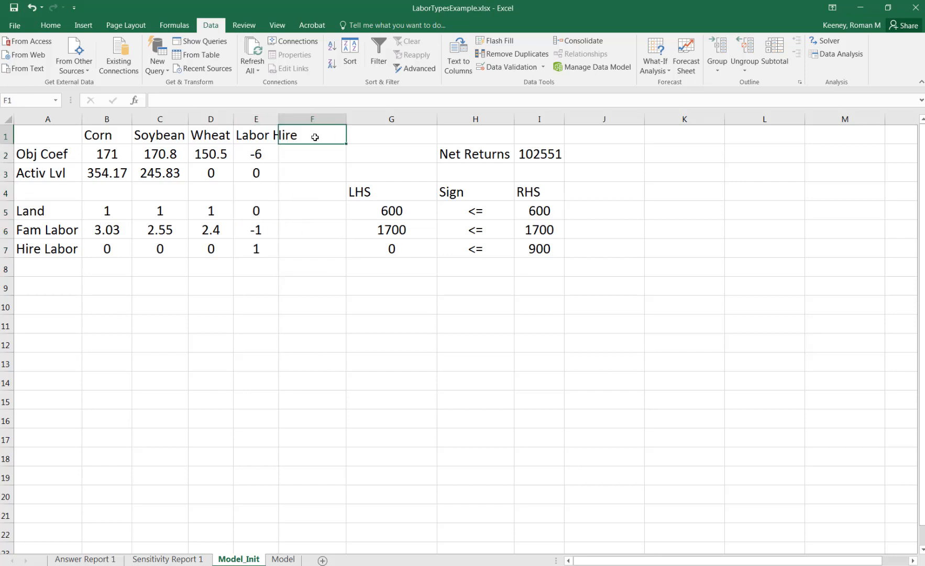
text(Labor Sell)
key(Return)
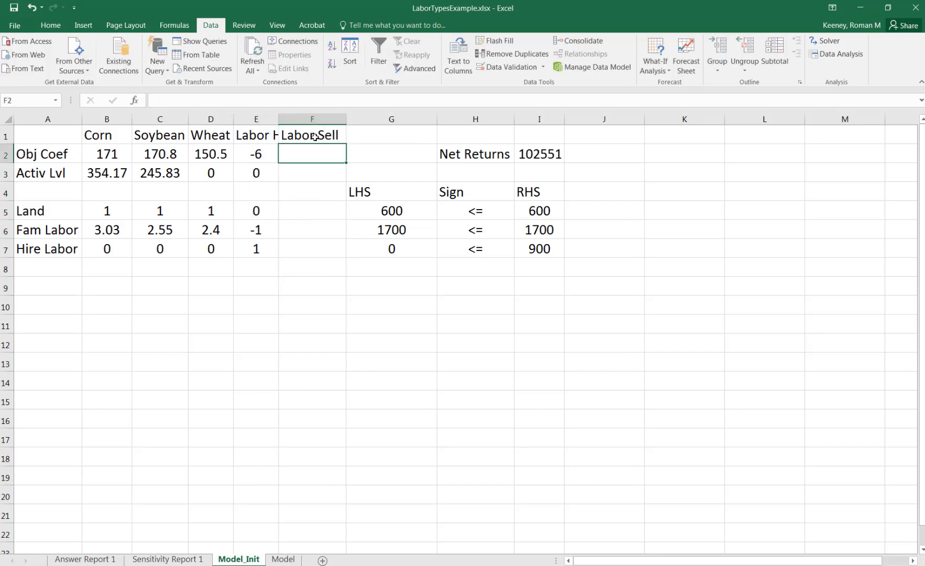
double_click(278, 119)
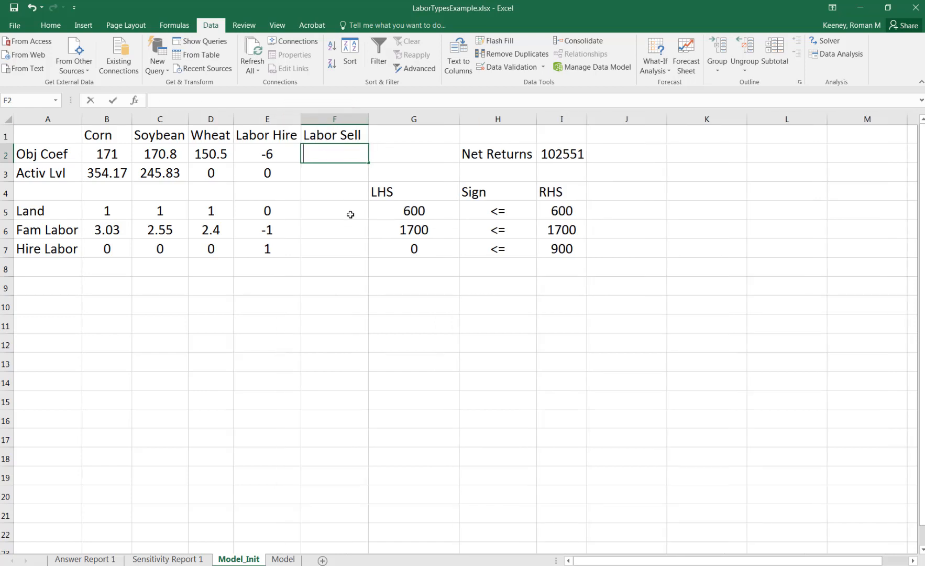
Set the Labor Sell objective coefficient to 10 and its activity level to 0.
text(10)
key(Return)
text(0 2800)
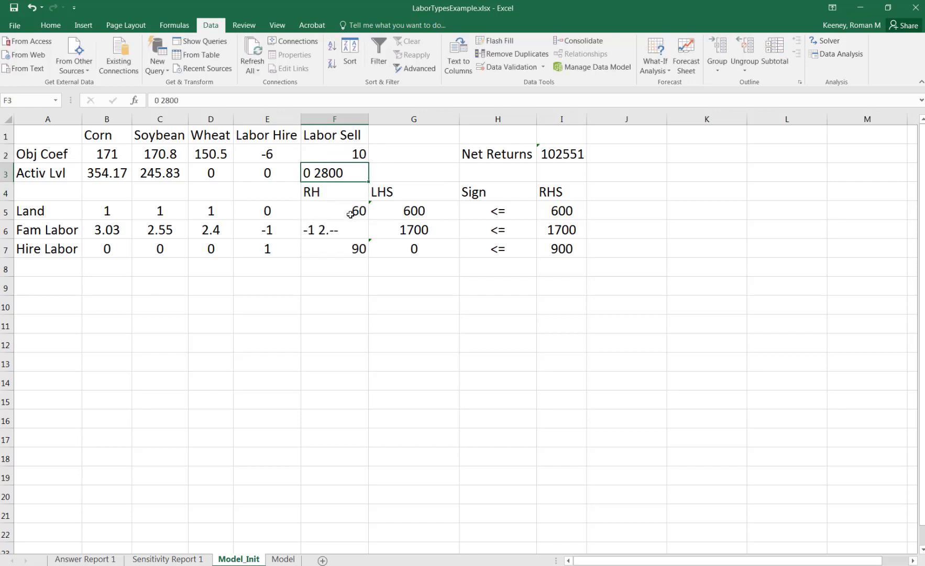
key(BackSpace)
key(BackSpace)
key(BackSpace)
key(BackSpace)
key(BackSpace)
key(Return)
Clear the stray entries below the Labor Sell activity level in F4:F7.
key(Delete)
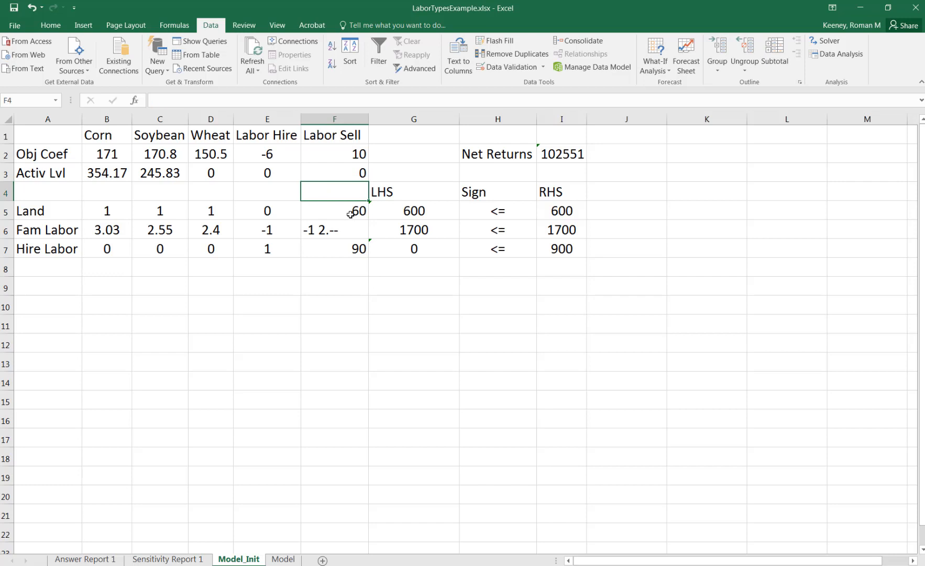
key(Down)
key(shift+Down)
key(shift+Down)
key(Delete)
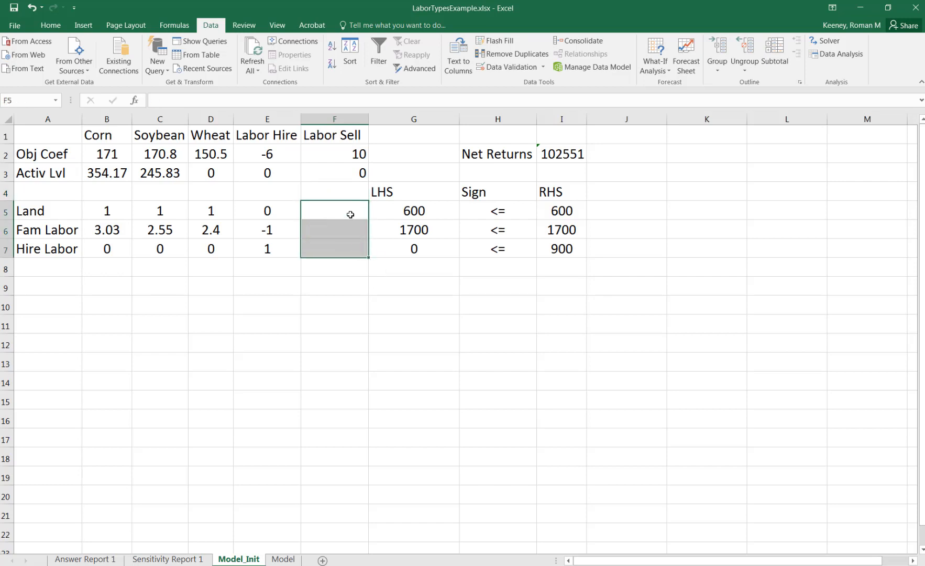
Enter Labor Sell constraint coefficients of 0 for Land, 1 for Fam Labor and 0 for Hire Labor.
key(Up)
key(Down)
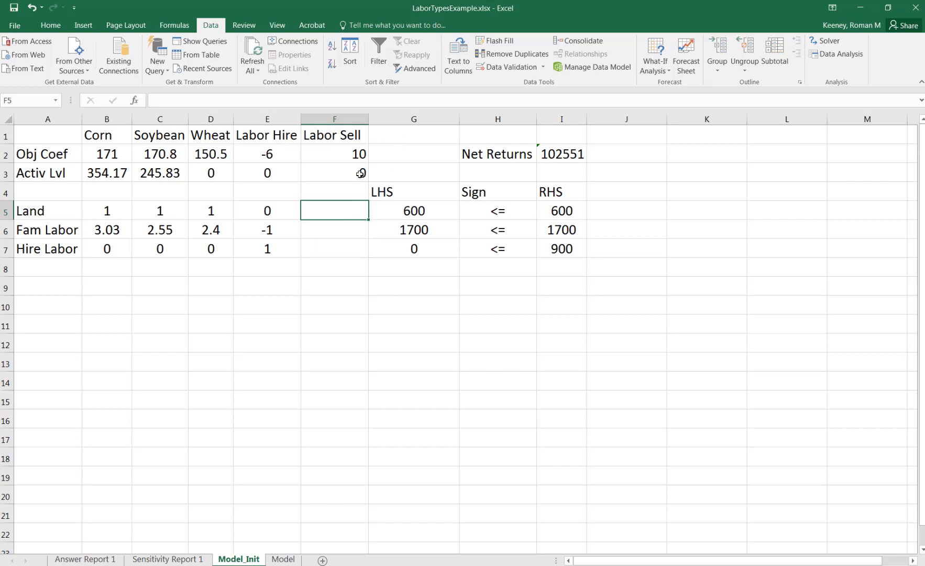
text(0)
key(Return)
text(1)
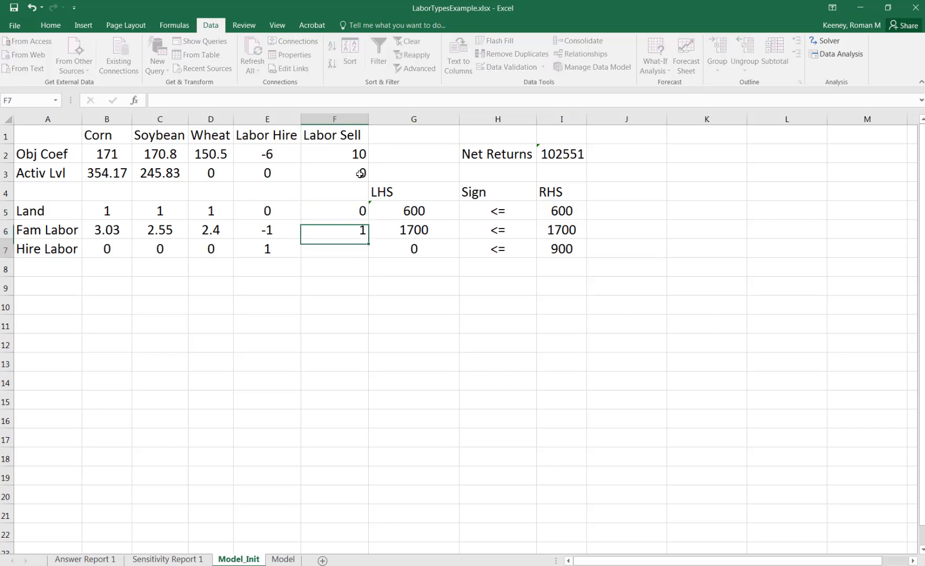
key(Return)
text(0)
key(Return)
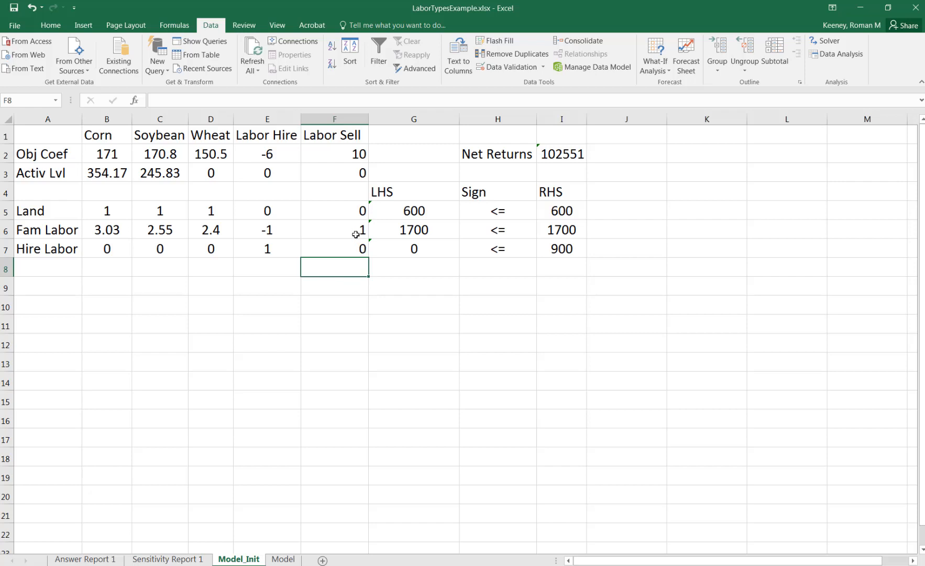
Extend the Land LHS formula in G5 to =SUMPRODUCT(B5:F5,$B$3:$F$3) and fill it down through G7.
click(407, 210)
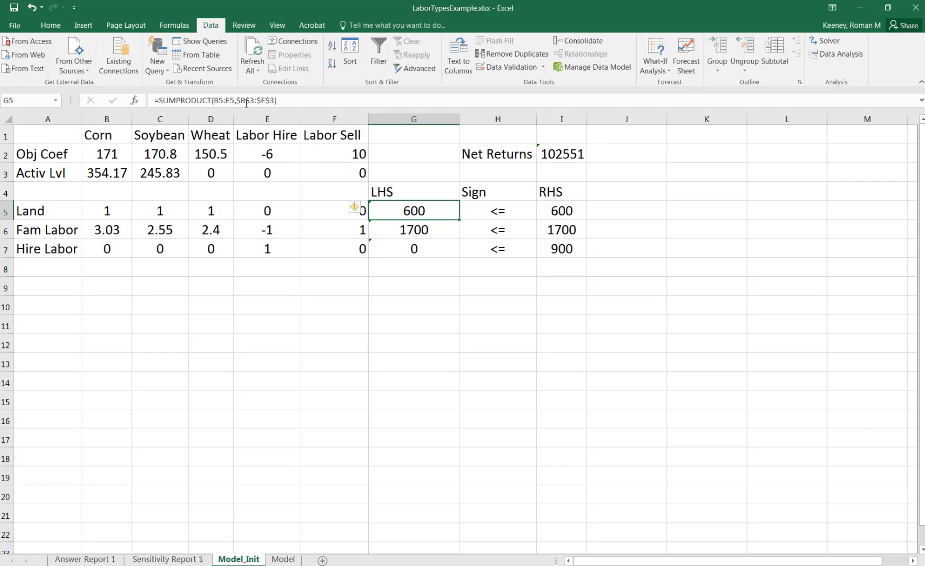
click(229, 99)
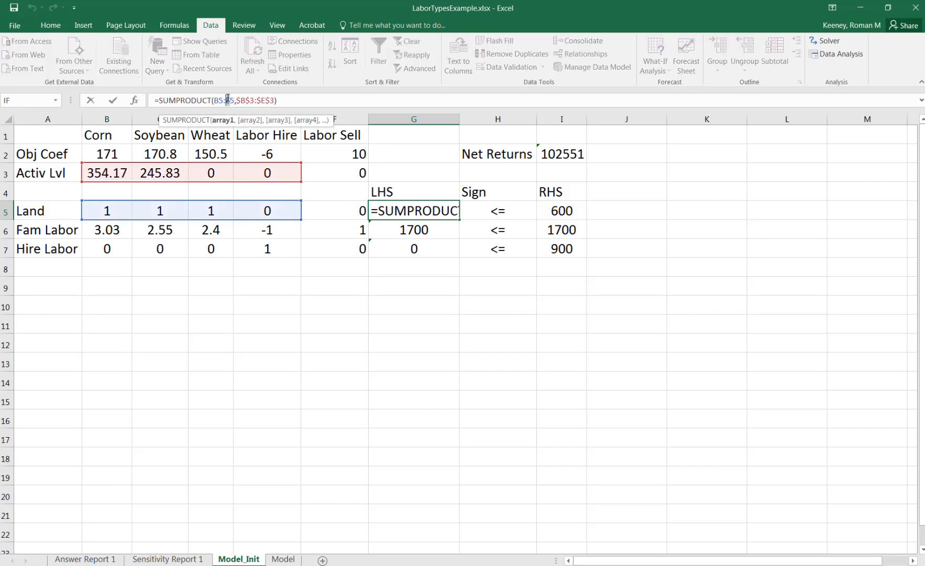
key(ctrl+Return)
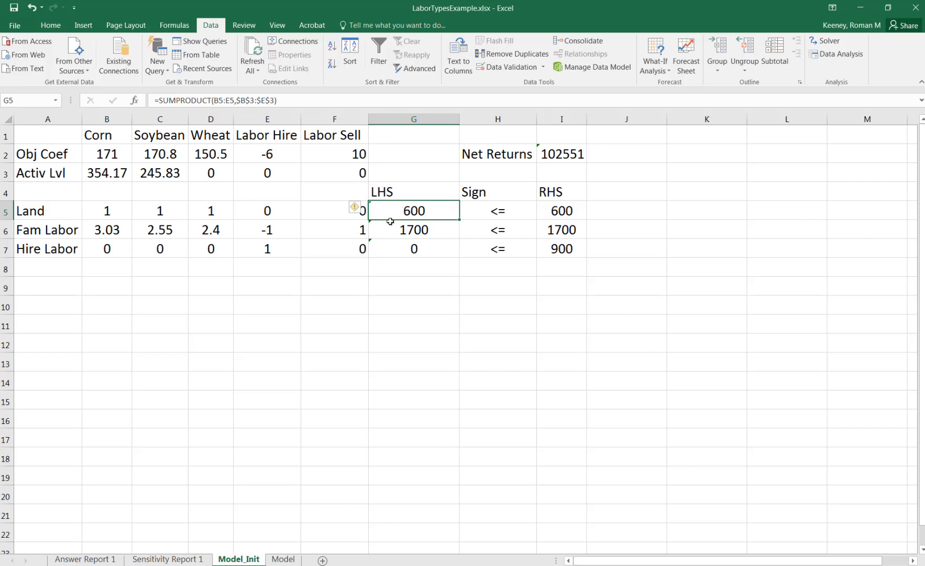
mouse_move(359, 210)
click(230, 101)
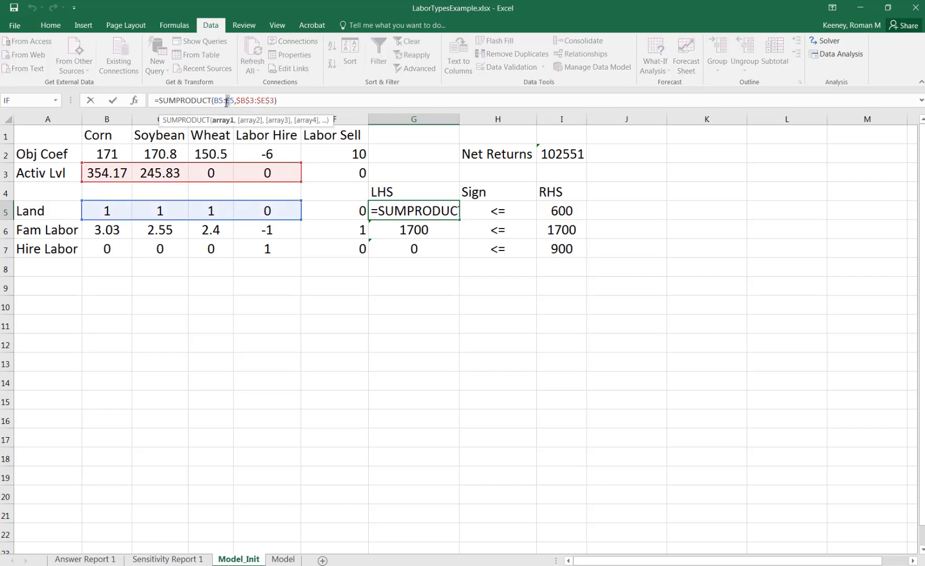
key(BackSpace)
text(f)
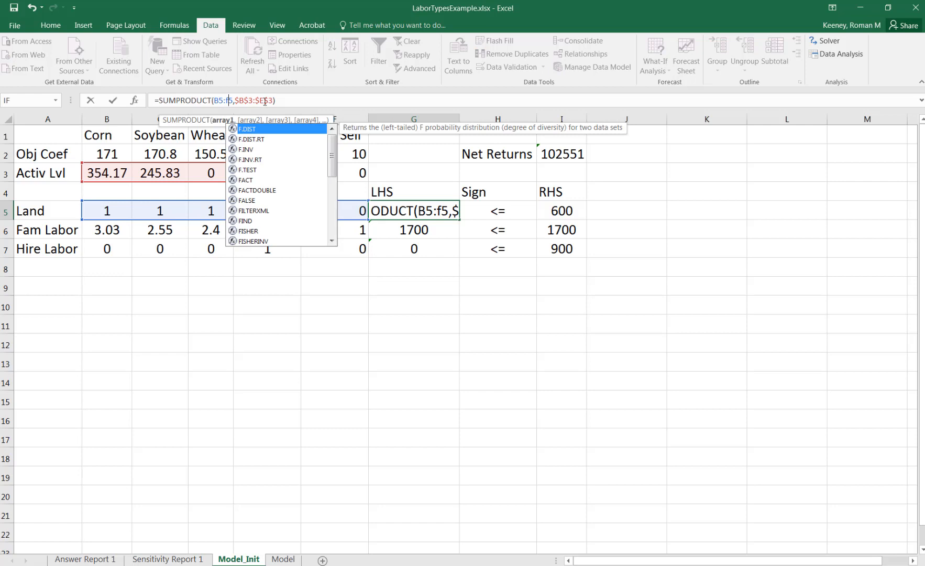
click(265, 101)
key(BackSpace)
text(f)
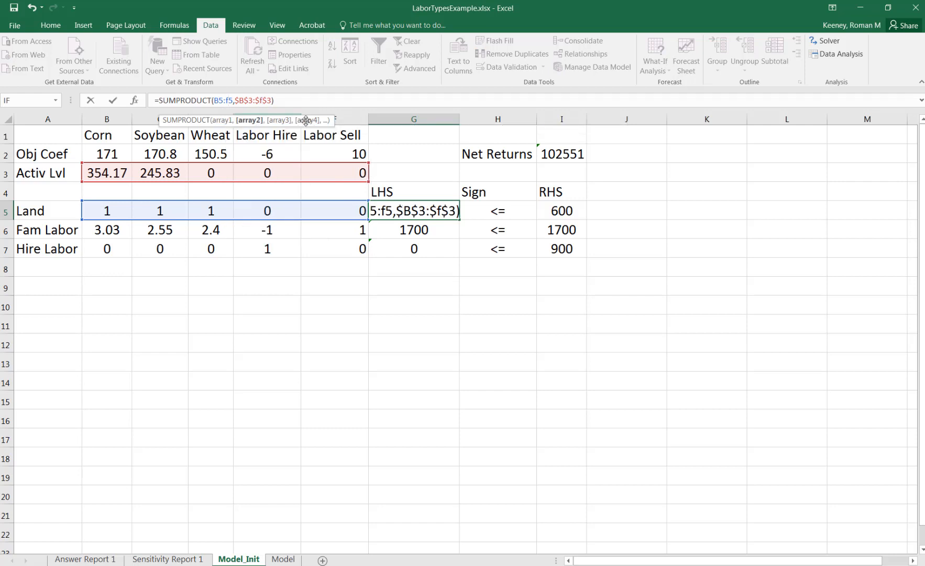
key(Return)
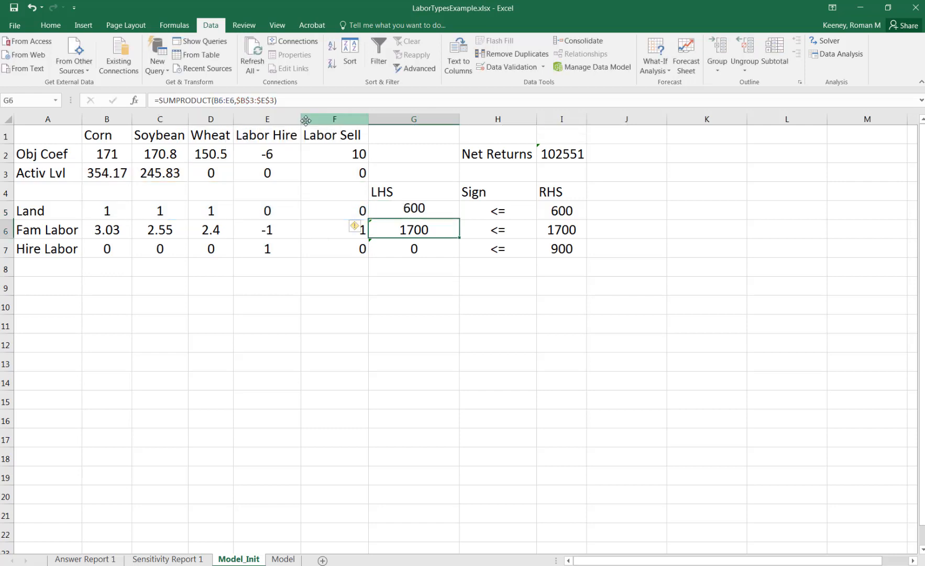
click(403, 212)
drag(460, 220, 452, 249)
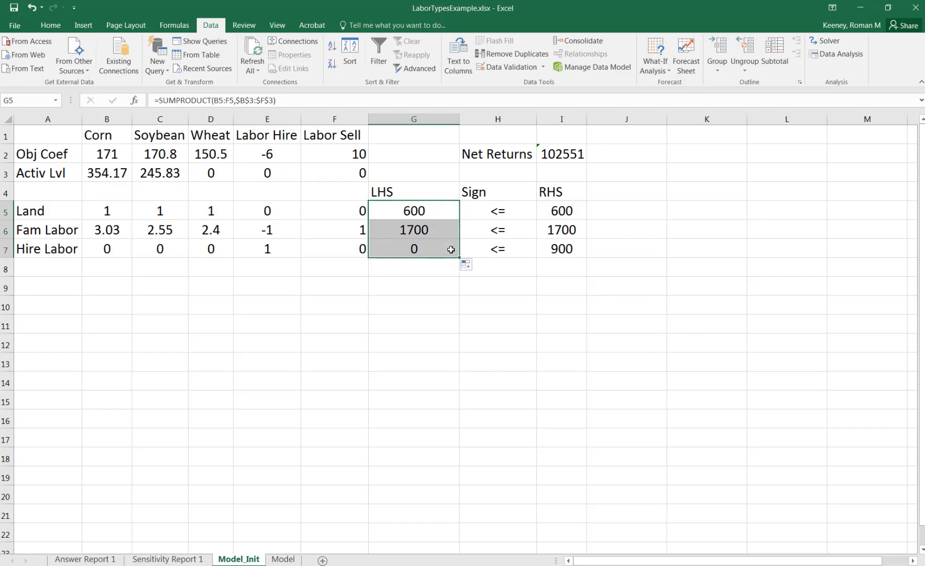
Extend the Net Returns formula in I2 to include Labor Sell, making it =SUMPRODUCT(B2:F2,B3:F3).
click(552, 156)
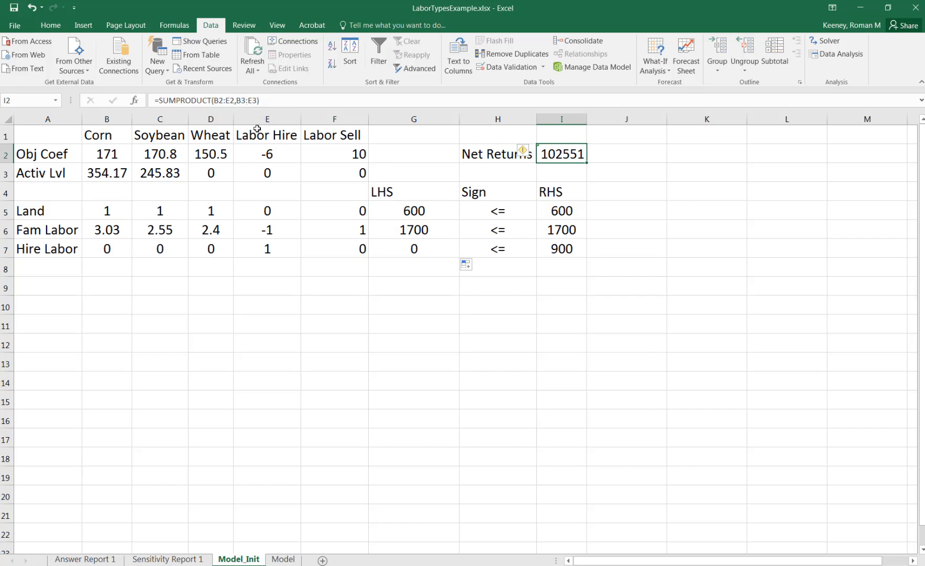
click(232, 100)
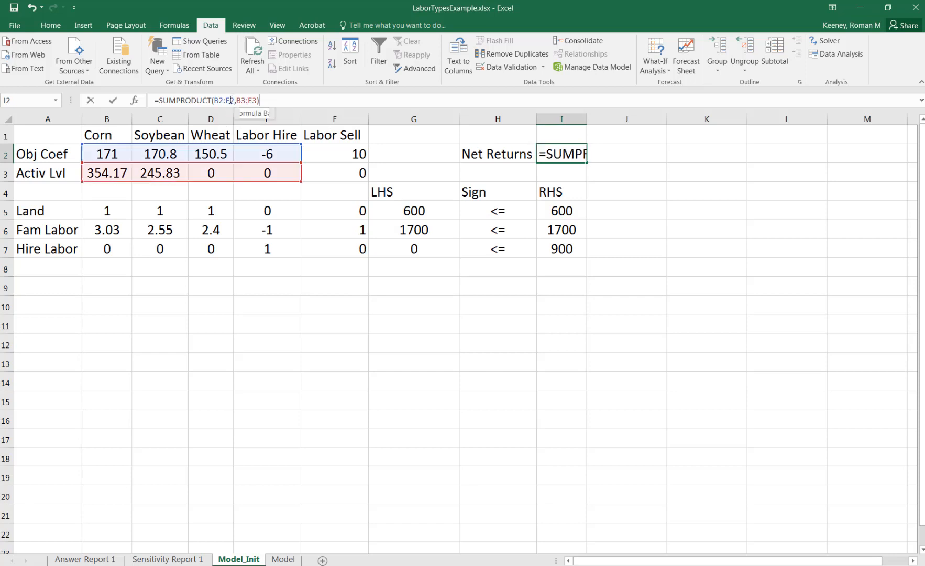
key(BackSpace)
text(f)
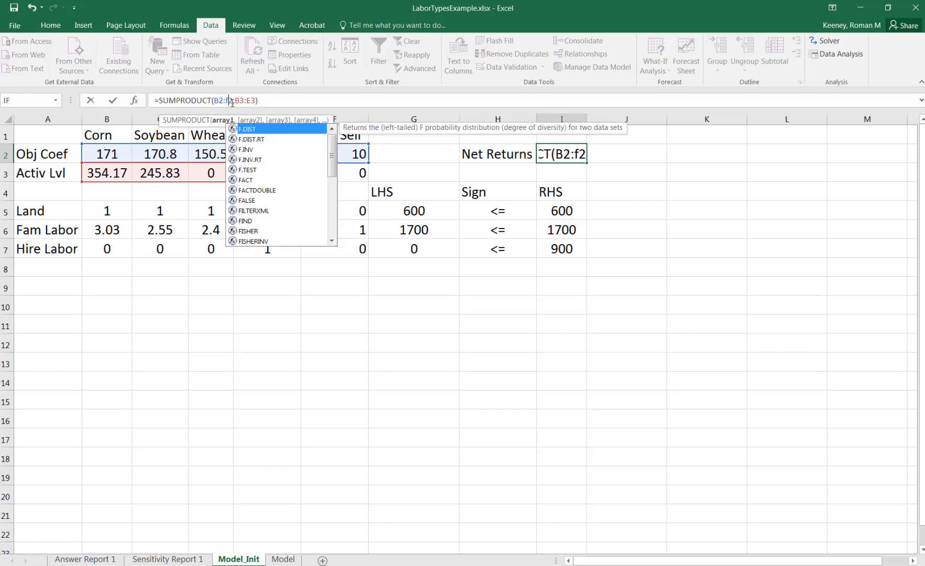
click(249, 100)
key(BackSpace)
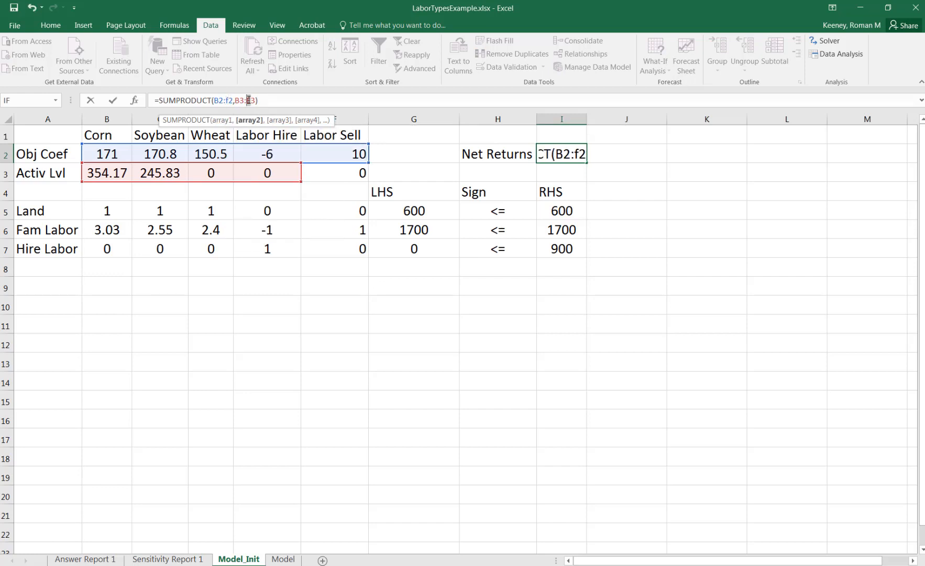
text(f)
key(Return)
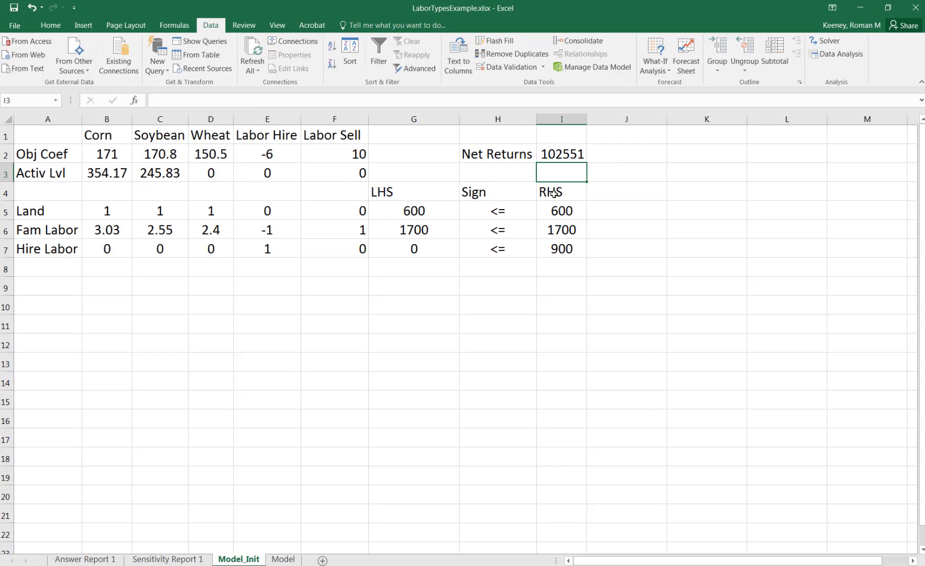
Set Solver's changing variable cells to $B$3:$F$3 and solve the model.
click(825, 41)
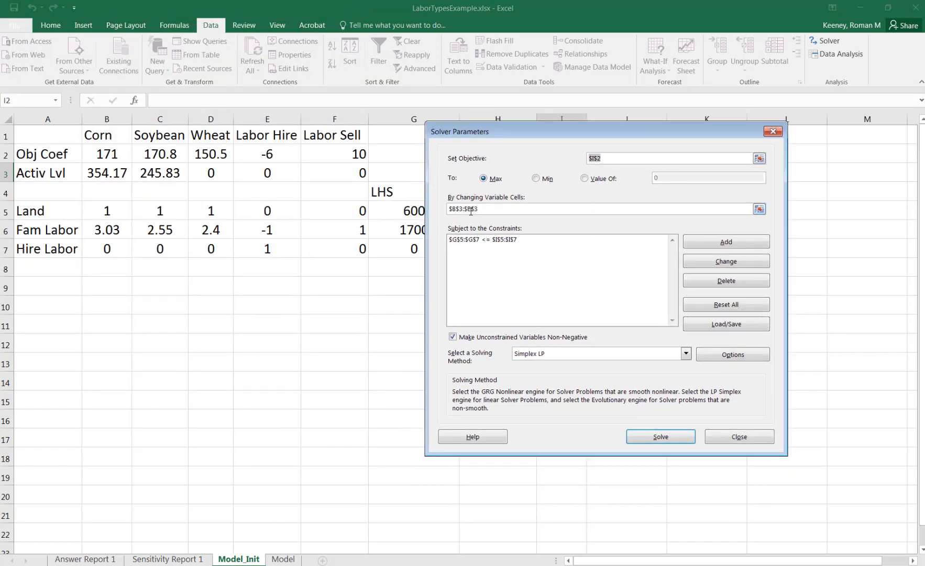
click(472, 210)
drag(472, 210, 468, 211)
text(F)
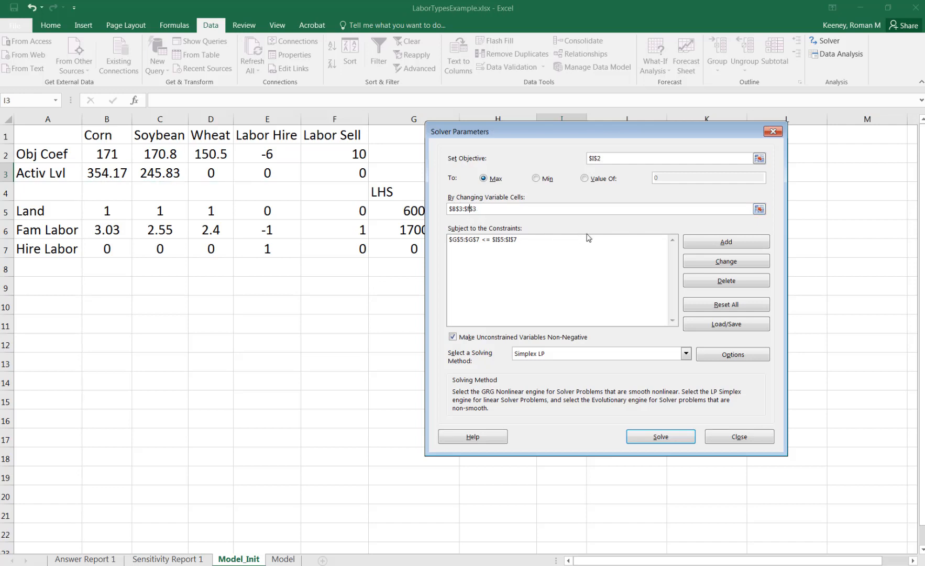
click(677, 442)
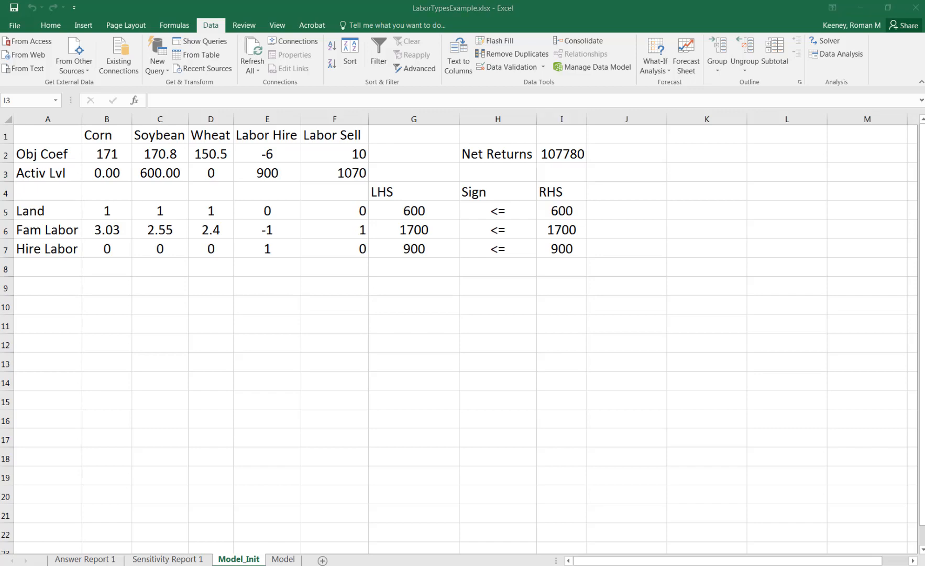
Switch to the slide presentation and advance to the "Model w/ Labor Sell" solution slide.
key(alt+Tab)
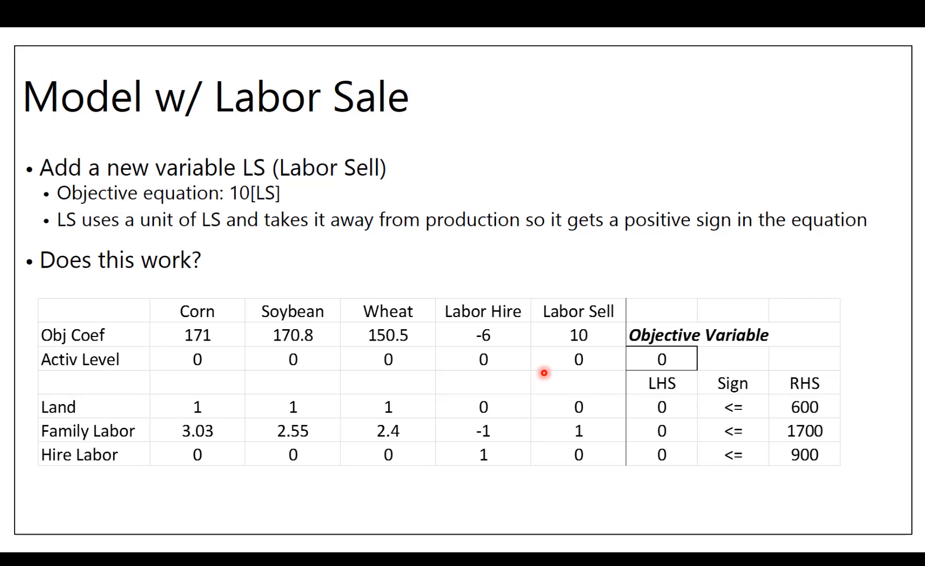
key(Right)
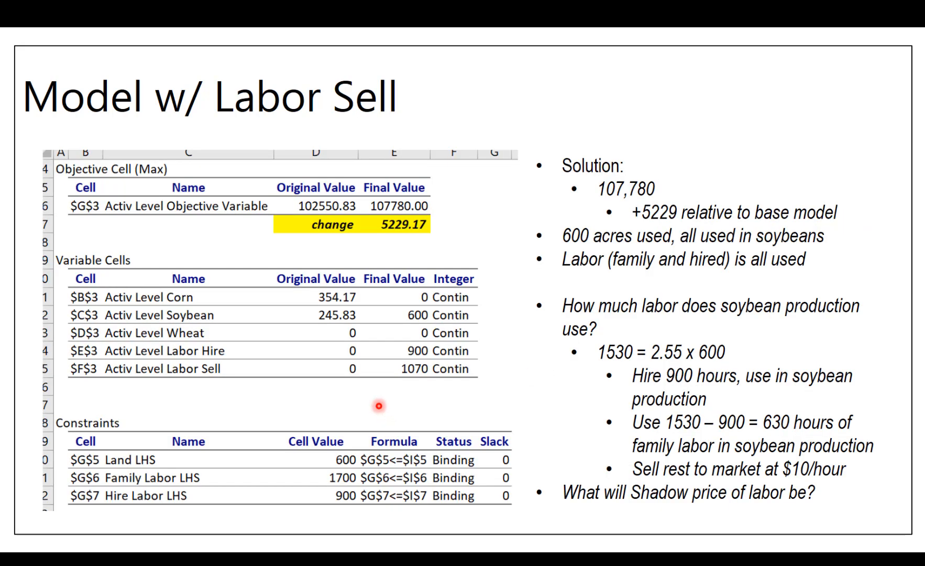